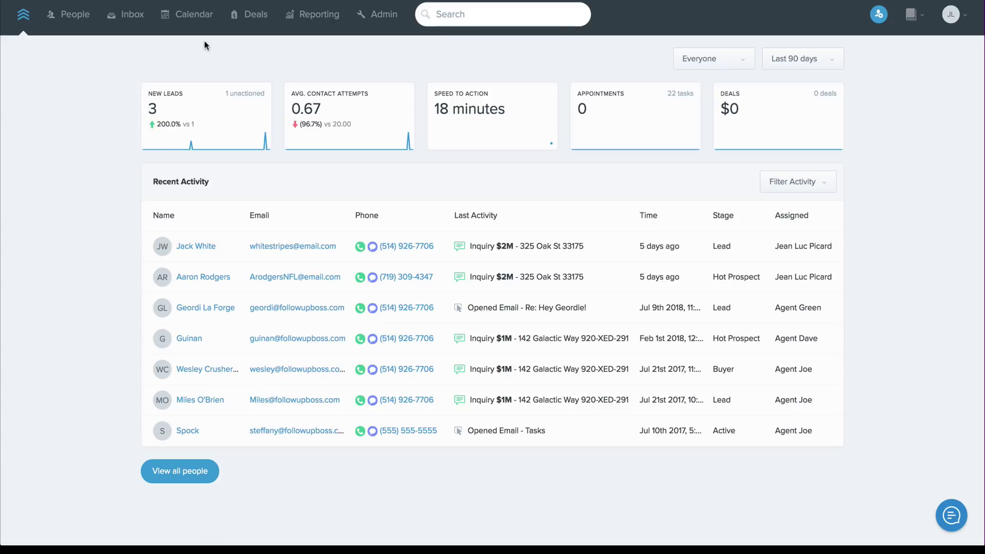
- Cycle through the calendar's Overdue, Today's and Future task lists
click(196, 14)
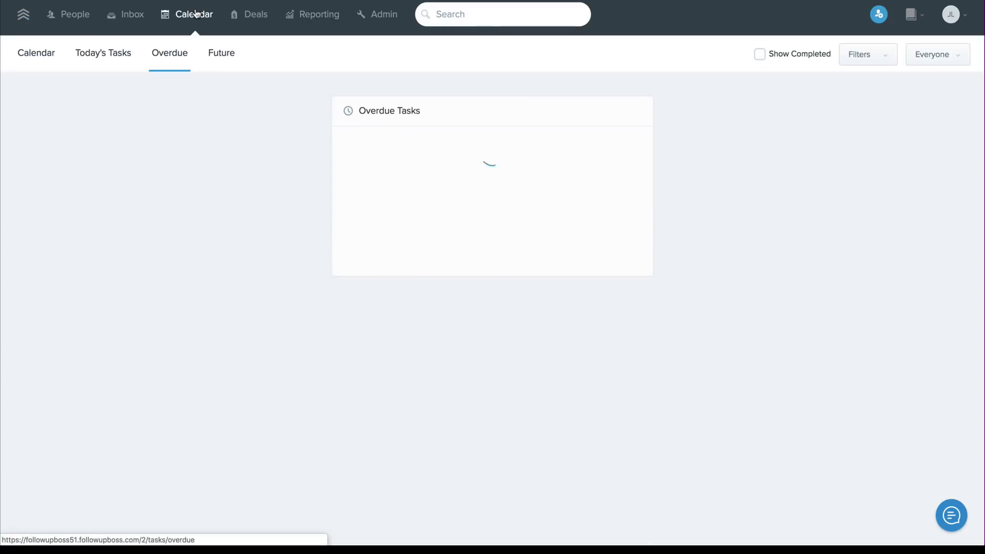
click(125, 50)
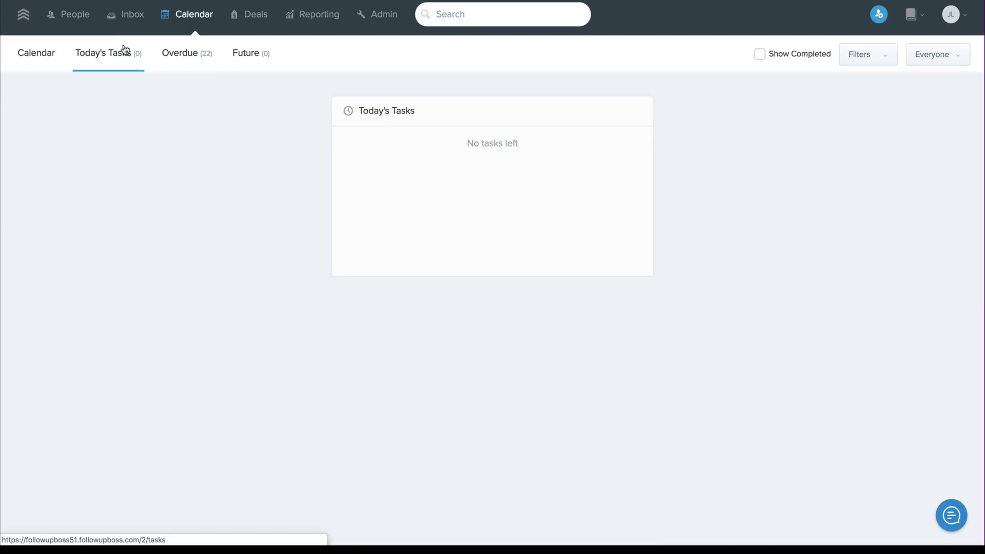
click(181, 51)
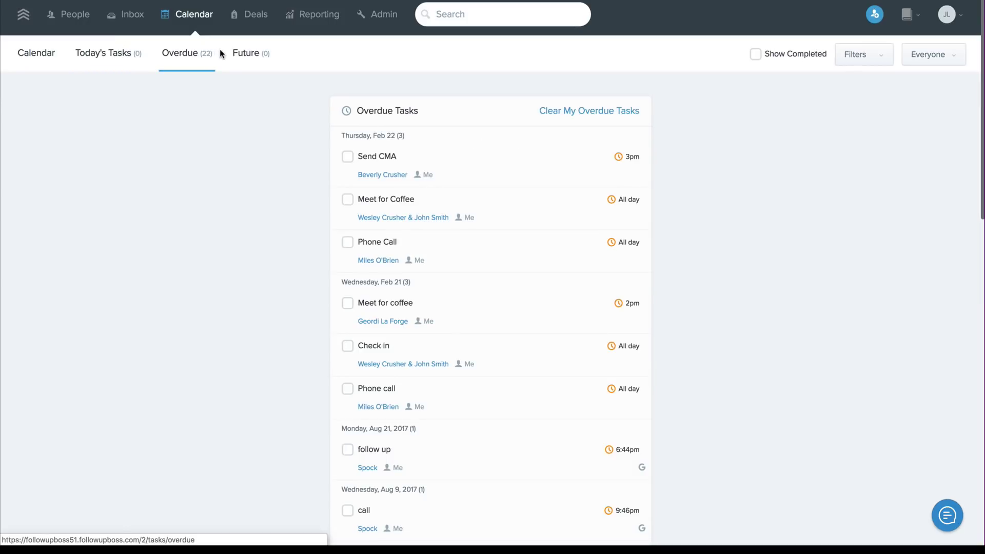
click(239, 52)
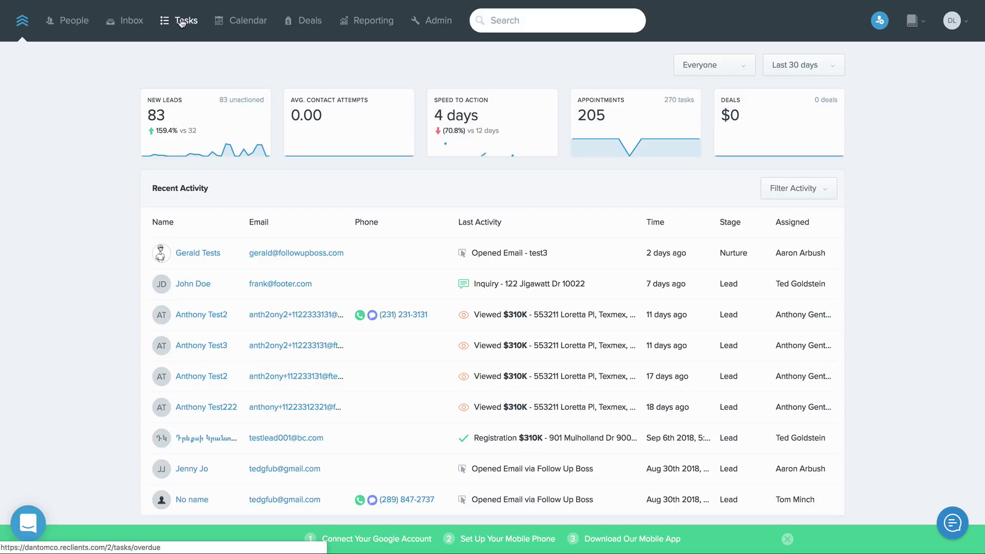
- Bring up the Overdue tasks list from the top navigation
click(181, 23)
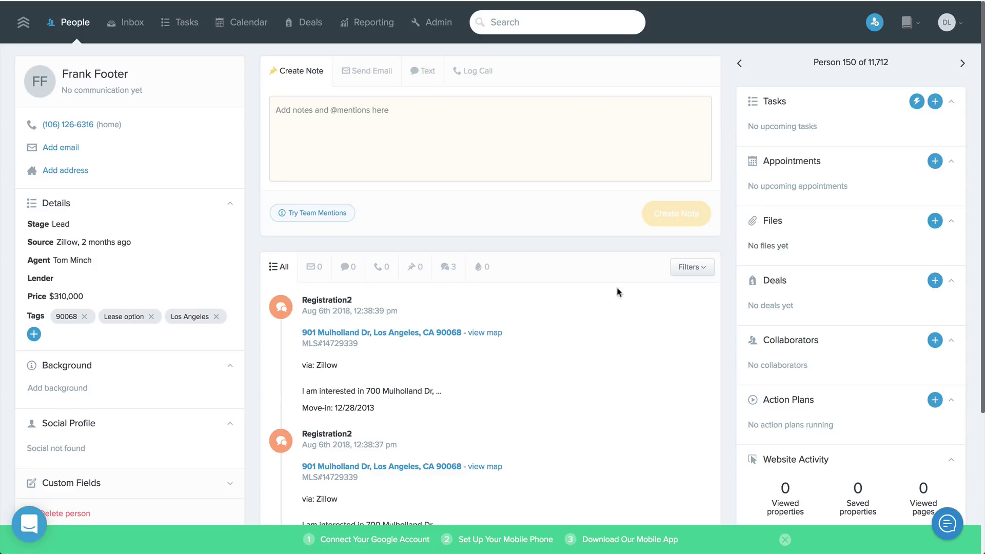
- Preview the task types, then set action plan step 17 to Create Task of type Call
click(935, 102)
click(454, 176)
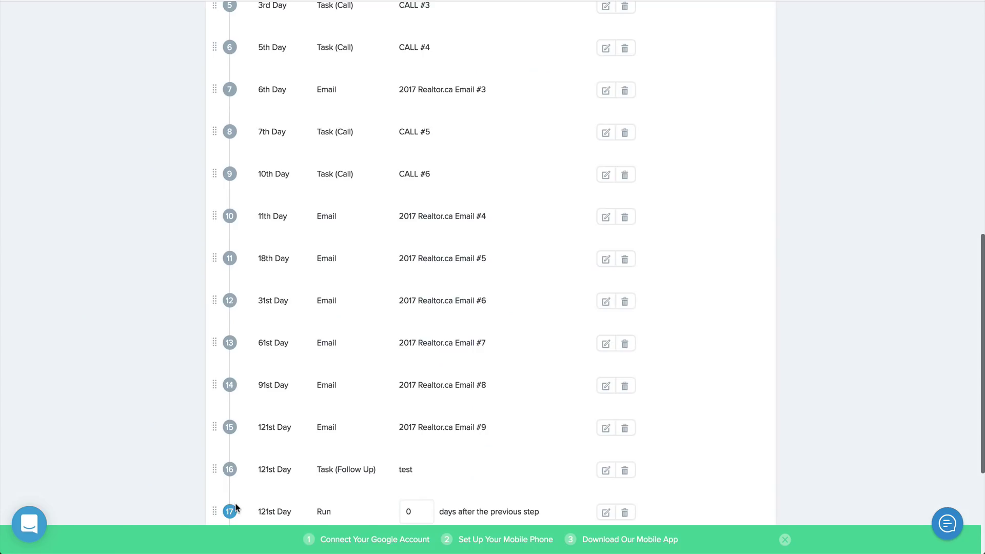
scroll(266, 485, down, 3)
click(439, 378)
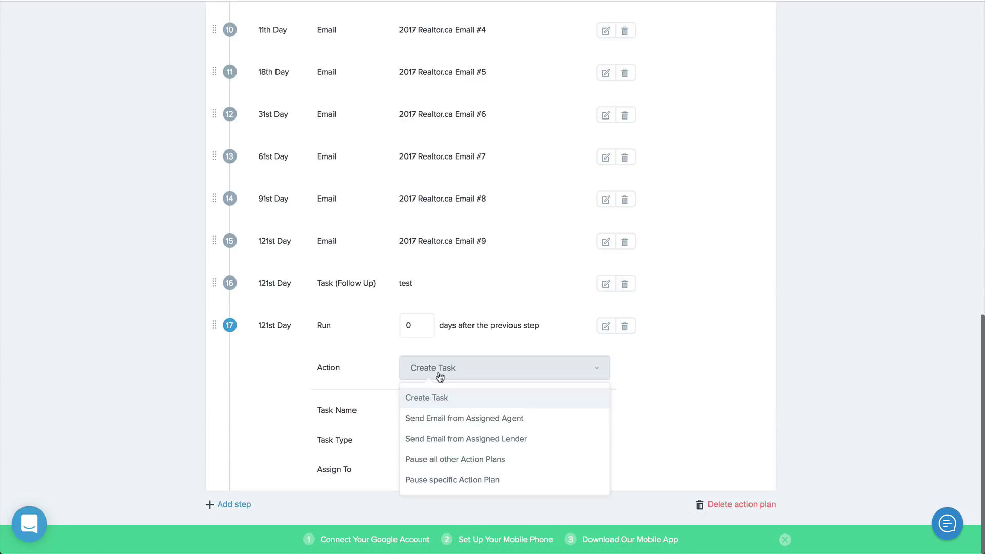
click(440, 378)
click(432, 440)
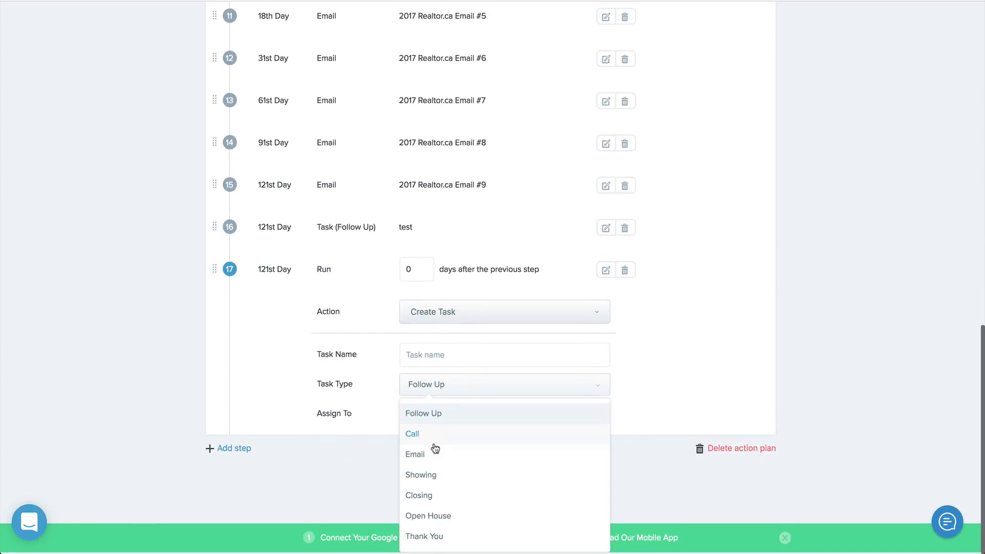
click(439, 437)
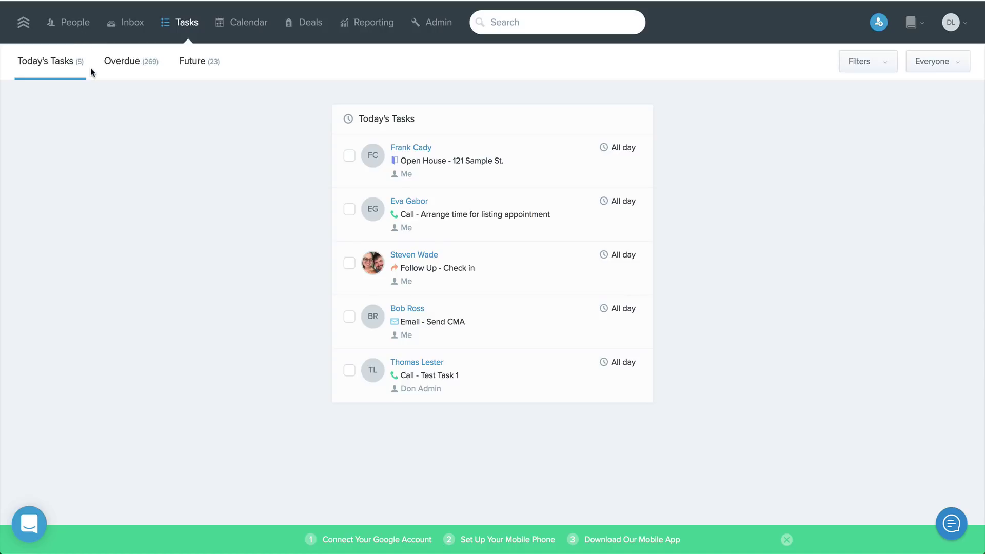
- Uncheck Follow Up, Email, Showing, Closing, Open House and Thank You in the task type filter
click(882, 64)
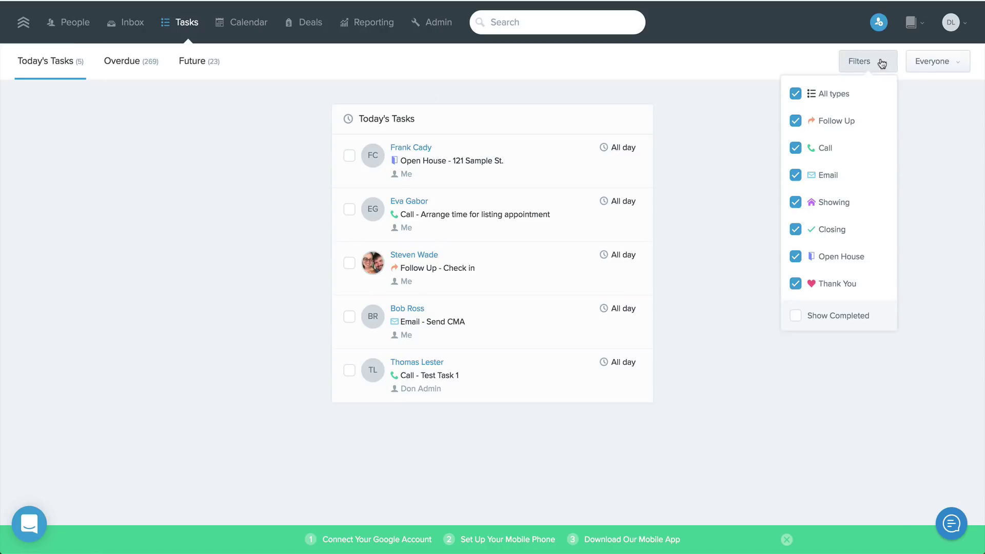
click(853, 124)
click(837, 177)
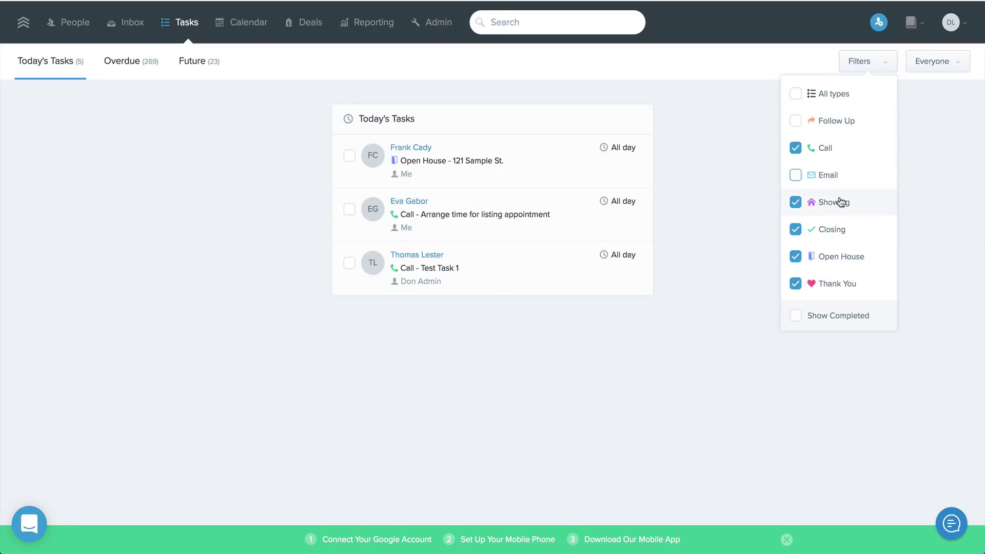
click(838, 202)
click(838, 230)
click(839, 259)
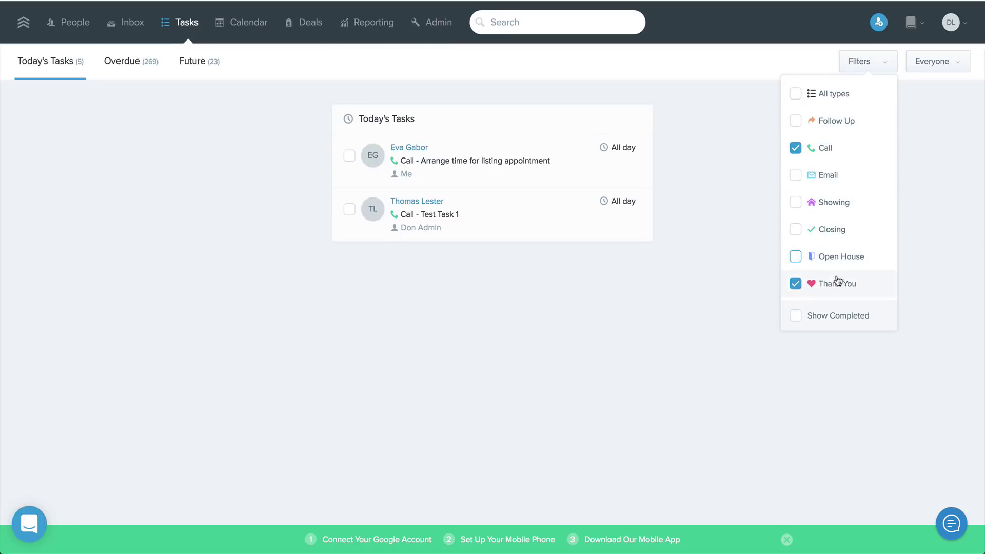
click(838, 284)
click(736, 271)
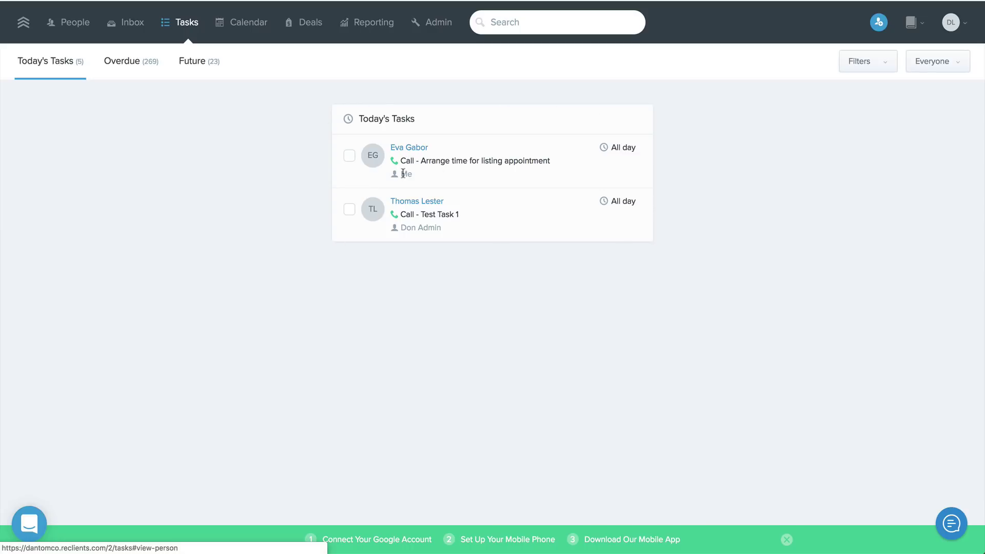
- Go to the lead from the call task, complete the add-front-photo follow-up, and advance to the next person
click(409, 149)
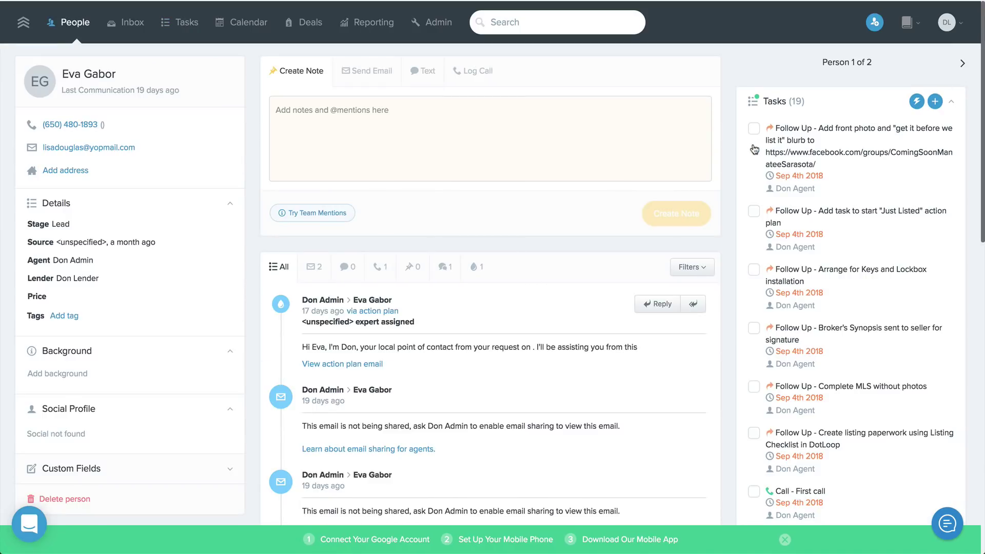
click(753, 129)
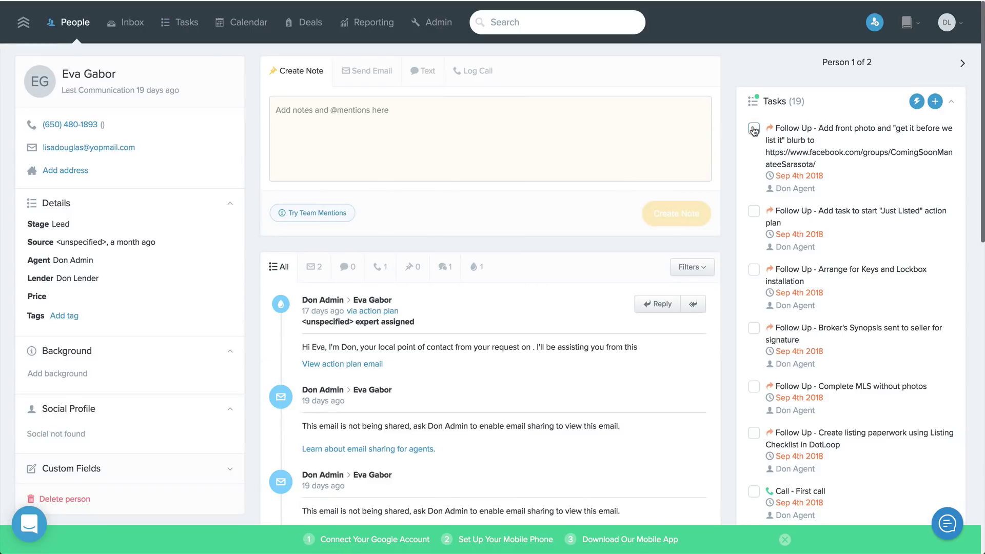
click(963, 64)
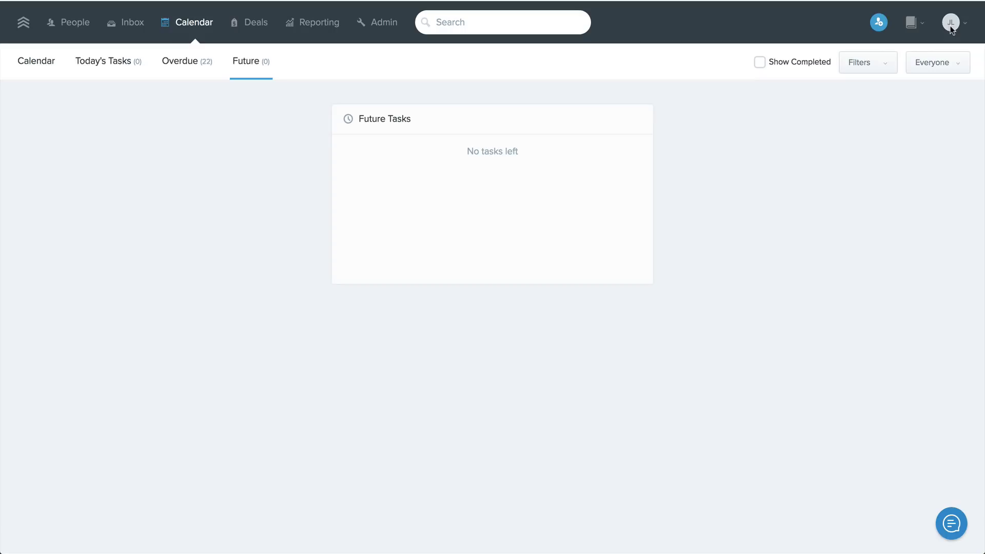
- Choose Give Feedback from the account avatar menu
click(952, 28)
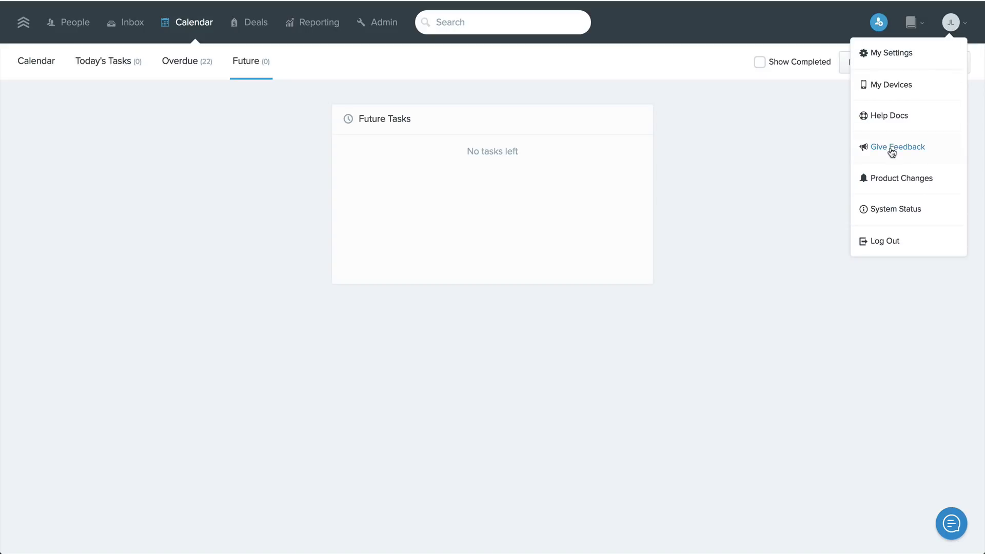
click(865, 150)
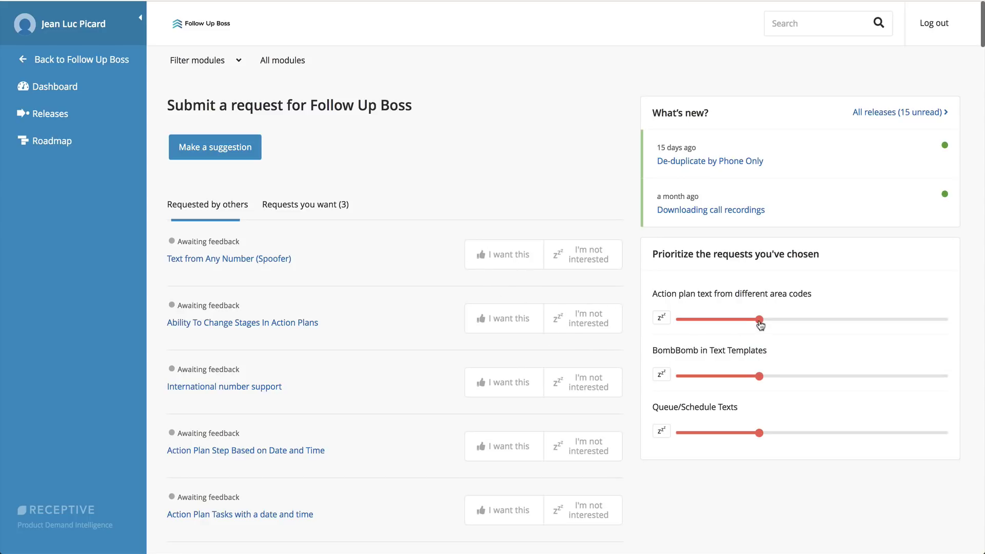
- Drag the area-code action plan texts slider fully right and raise the BombBomb slider
drag(760, 327, 910, 343)
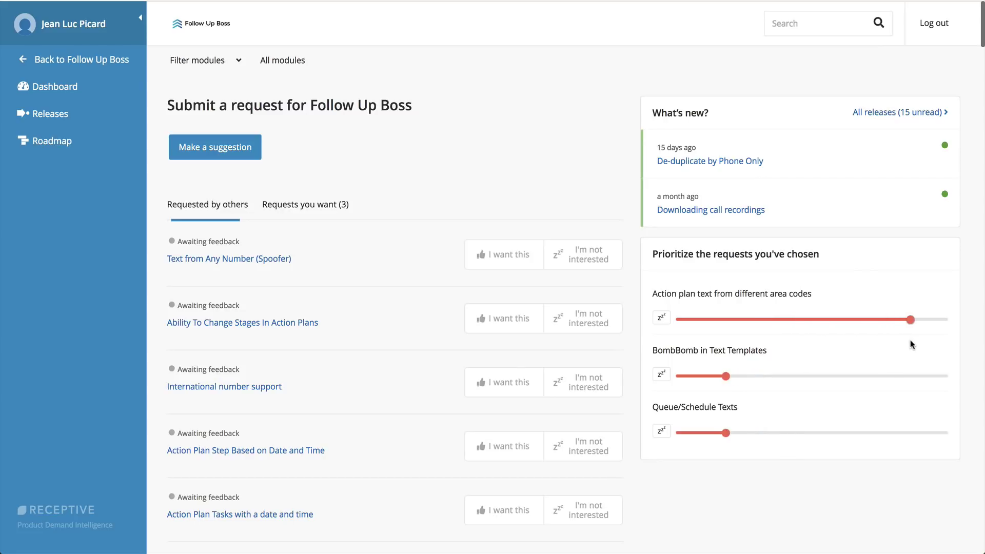
drag(725, 378, 775, 383)
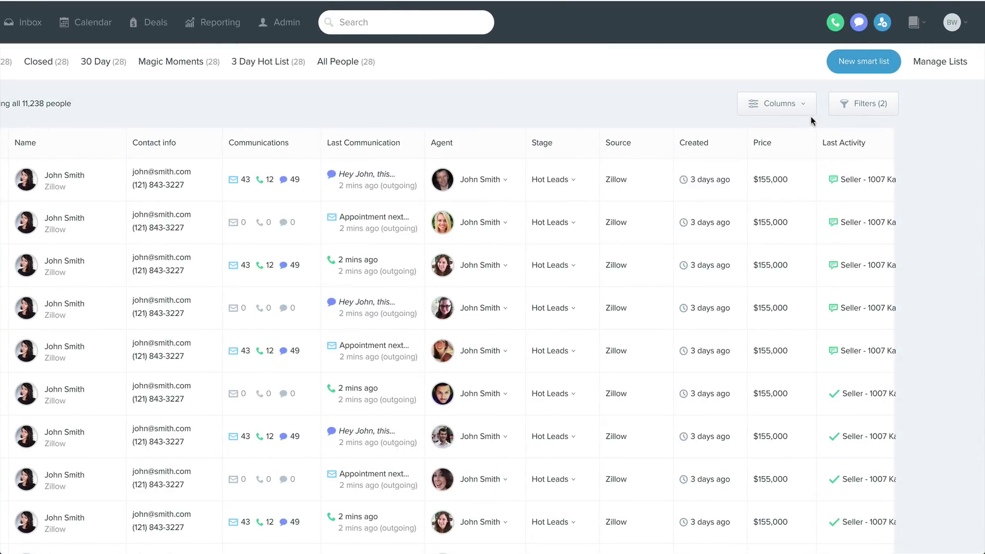
- Check the list's columns, then filter the people list to good phone numbers
click(802, 104)
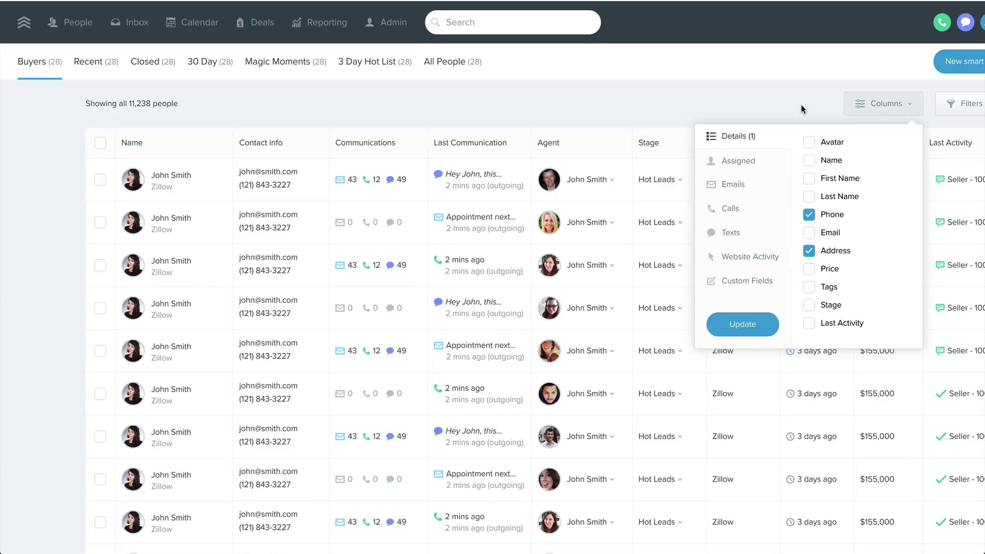
click(948, 111)
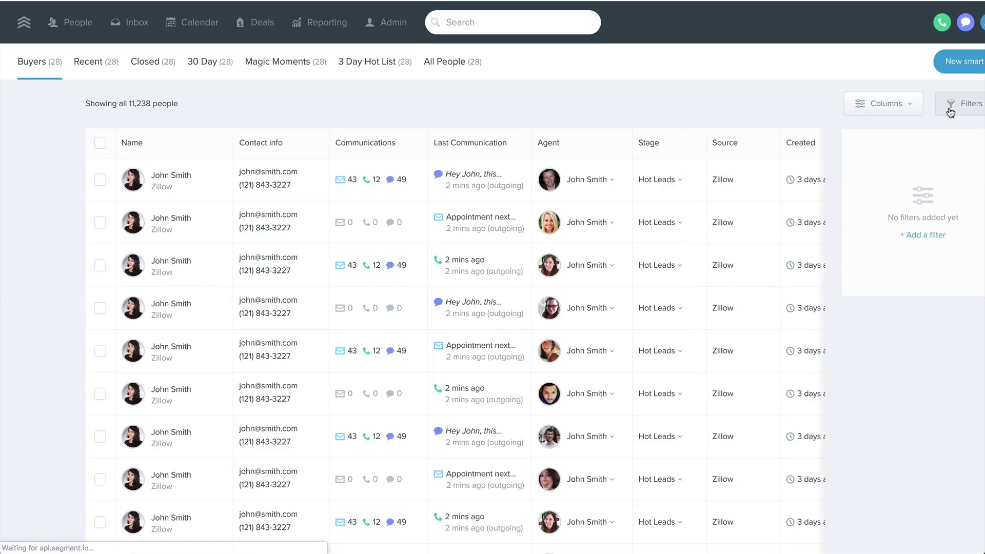
click(928, 236)
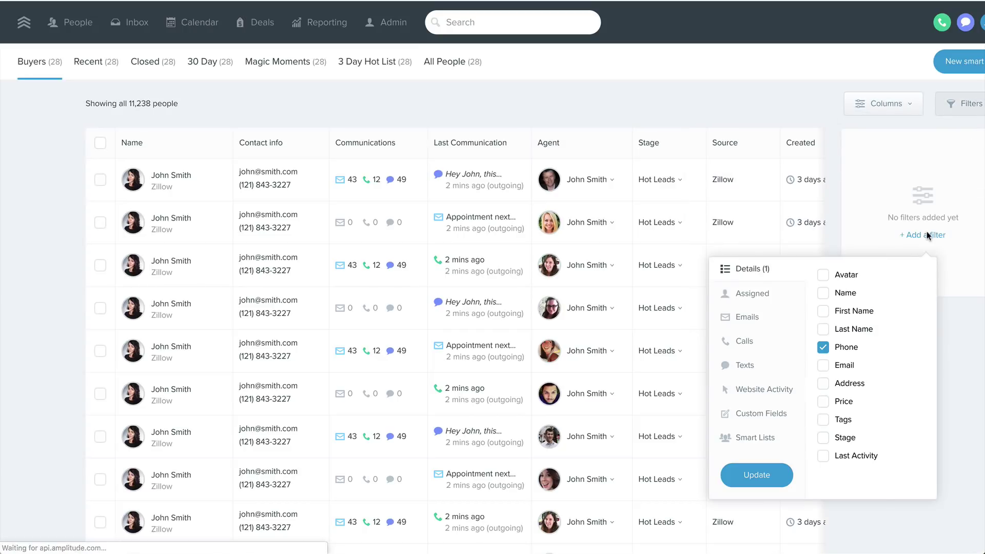
click(850, 349)
click(769, 478)
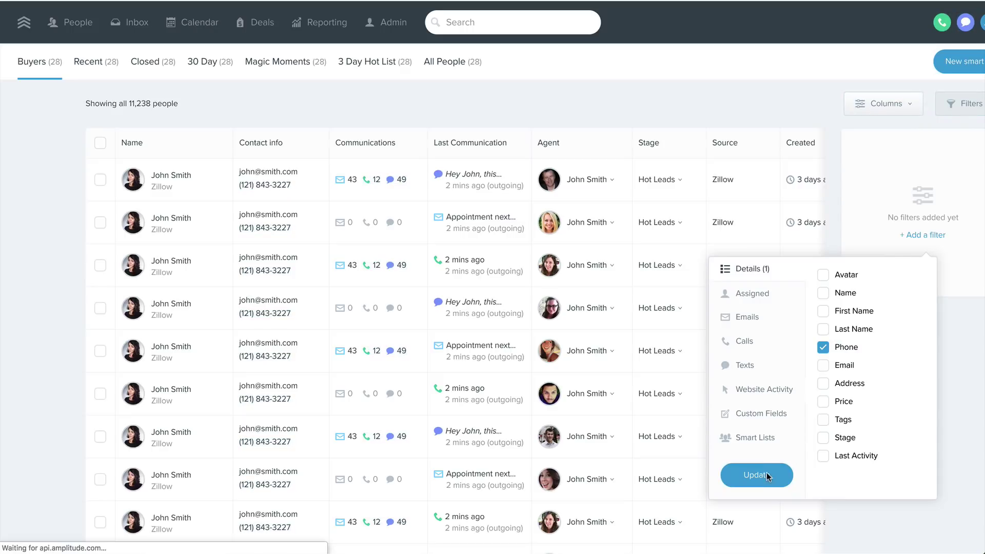
- Add a Last Activity today filter and an Assigned Lender filter
click(939, 269)
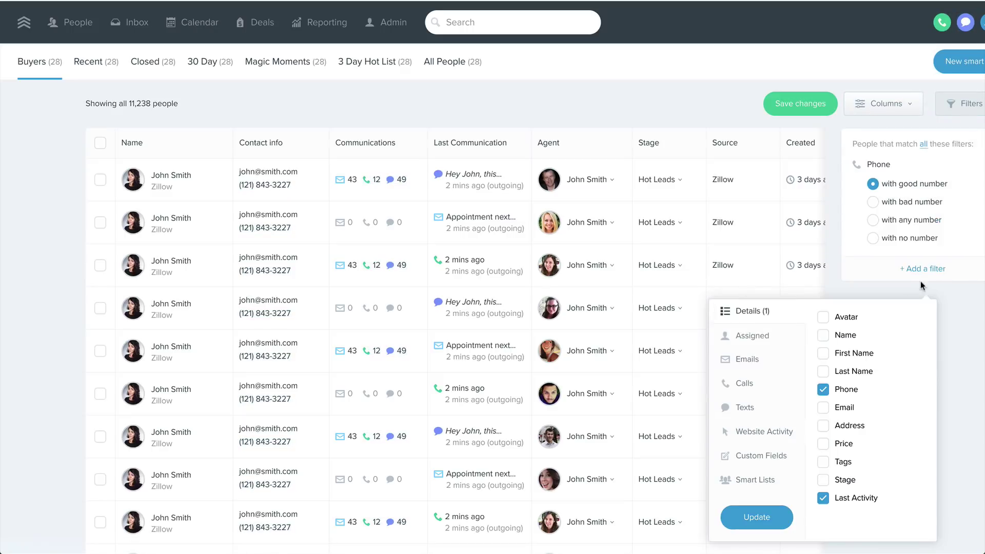
click(849, 503)
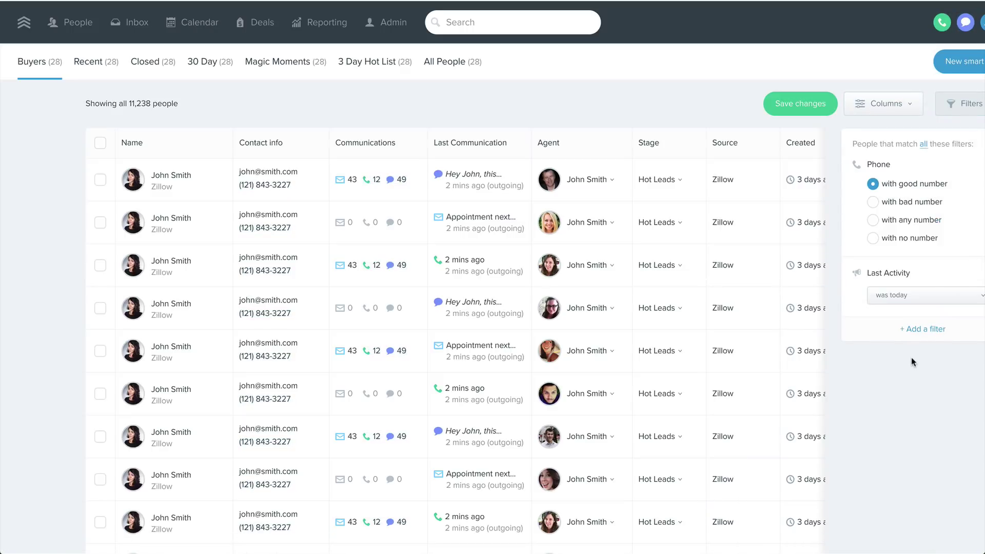
click(931, 331)
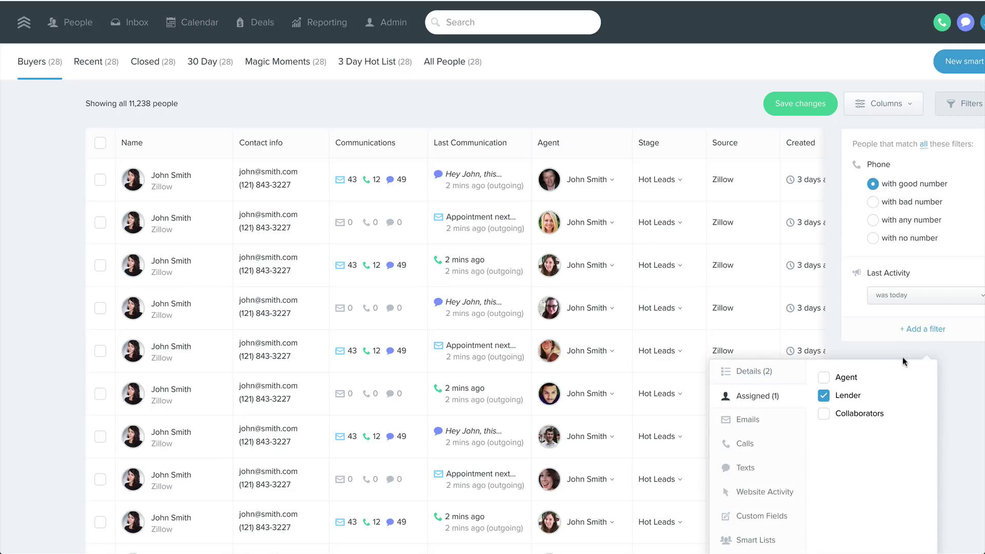
click(862, 395)
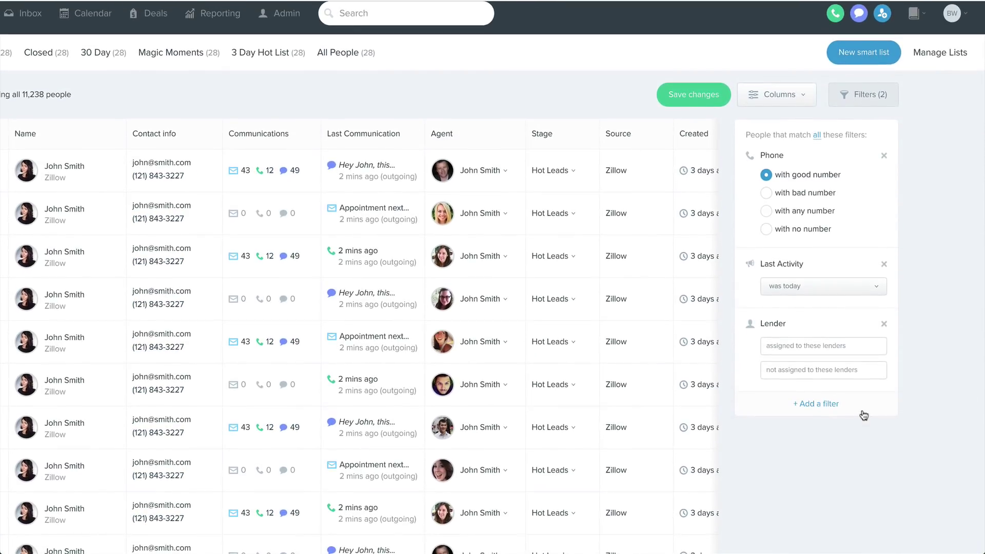
click(864, 415)
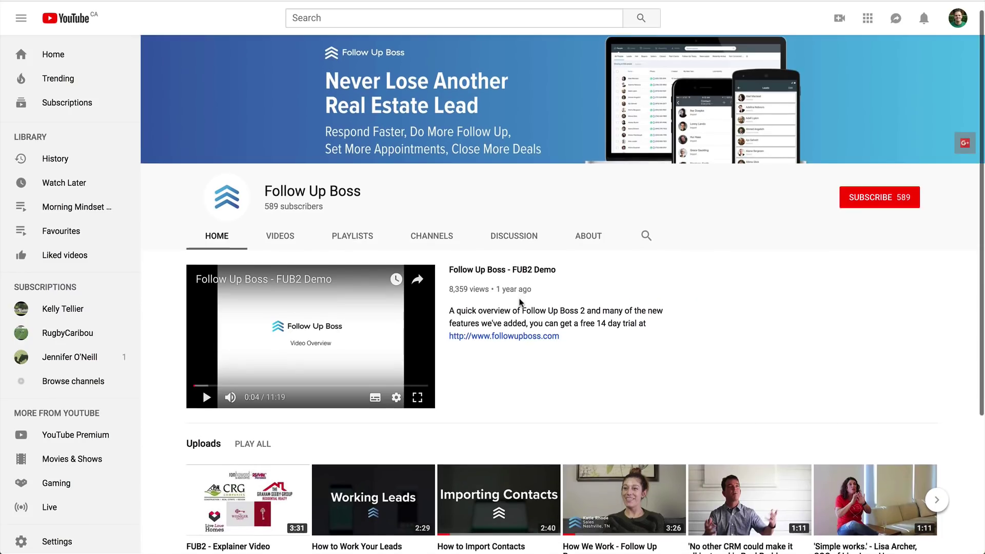
- Scroll down the Follow Up Boss YouTube channel page and back up
scroll(520, 302, down, 3)
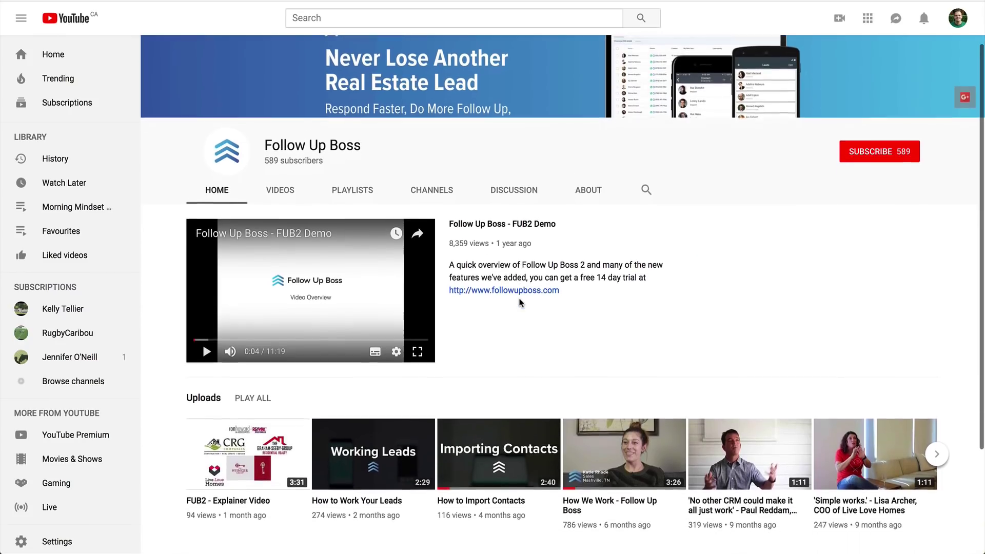
scroll(520, 303, up, 3)
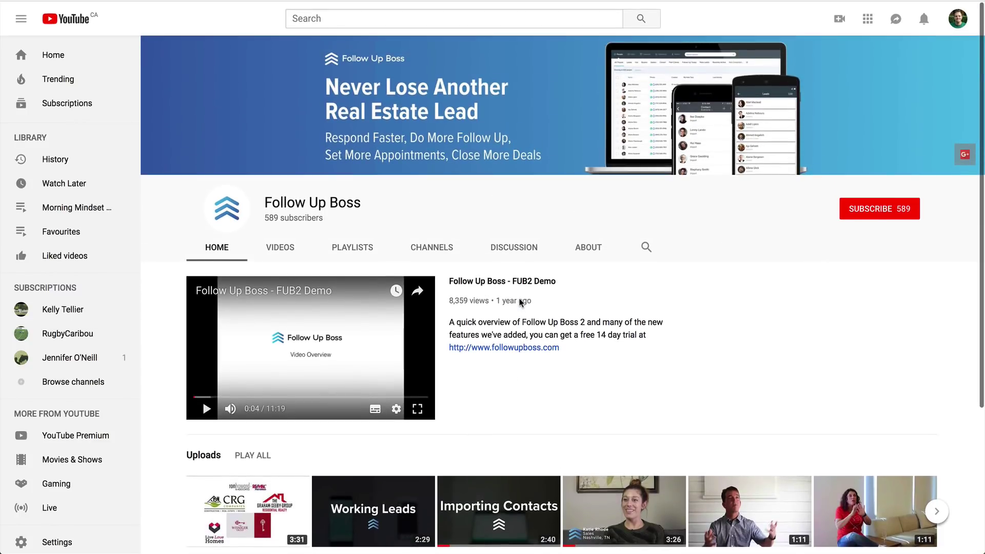